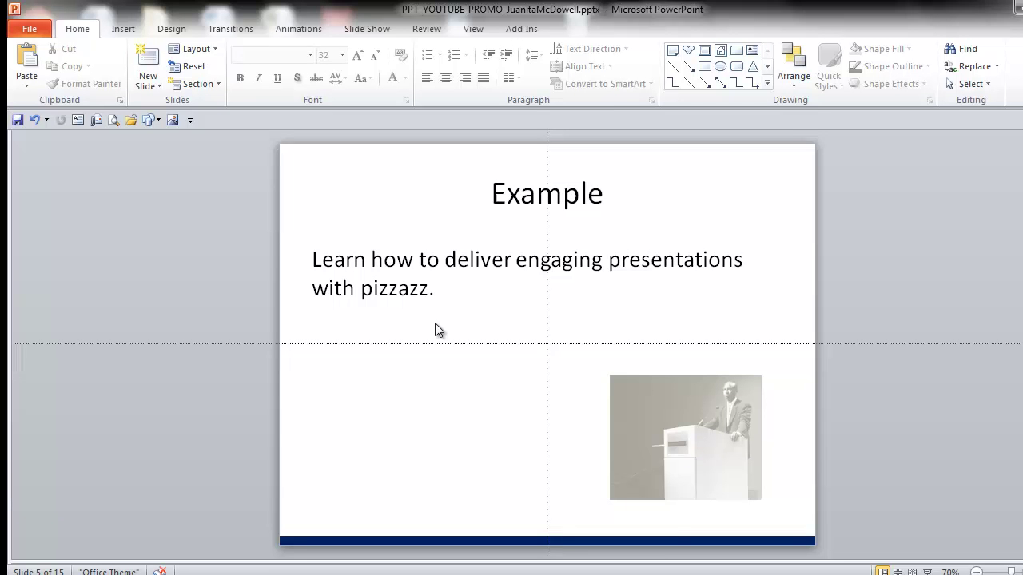
- Make the word 'pizzazz' bold and italic
double_click(403, 291)
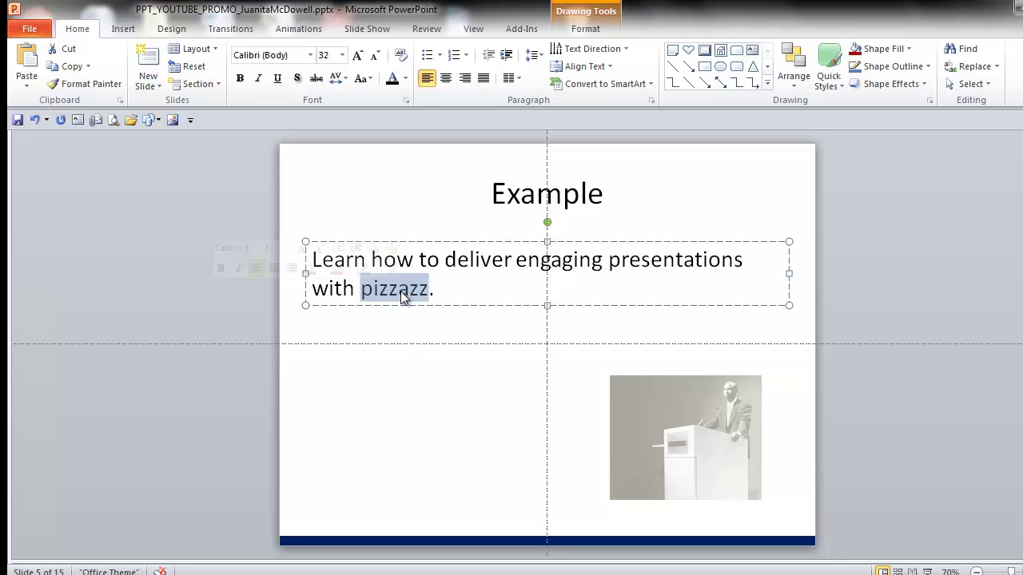
click(239, 78)
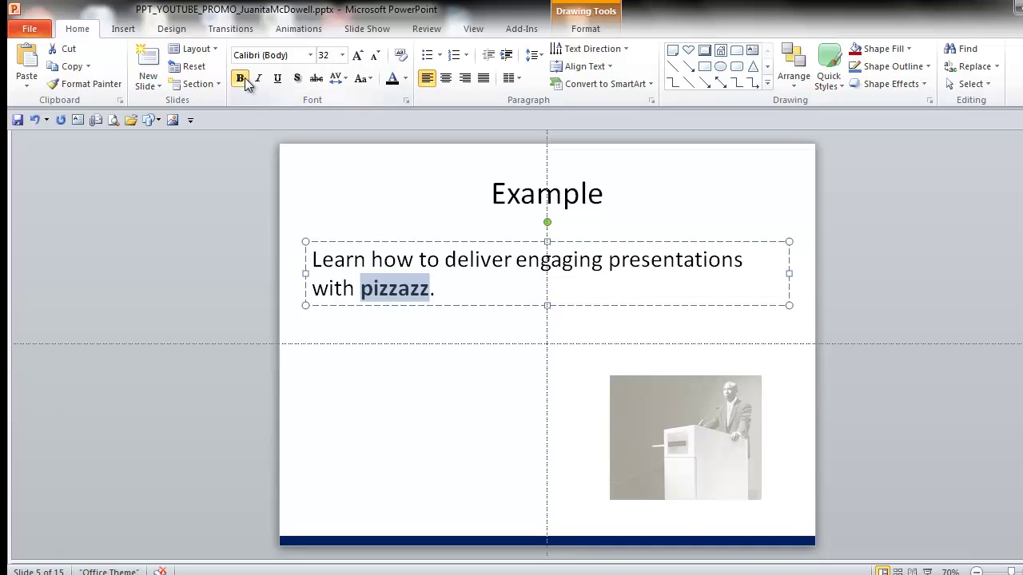
click(259, 78)
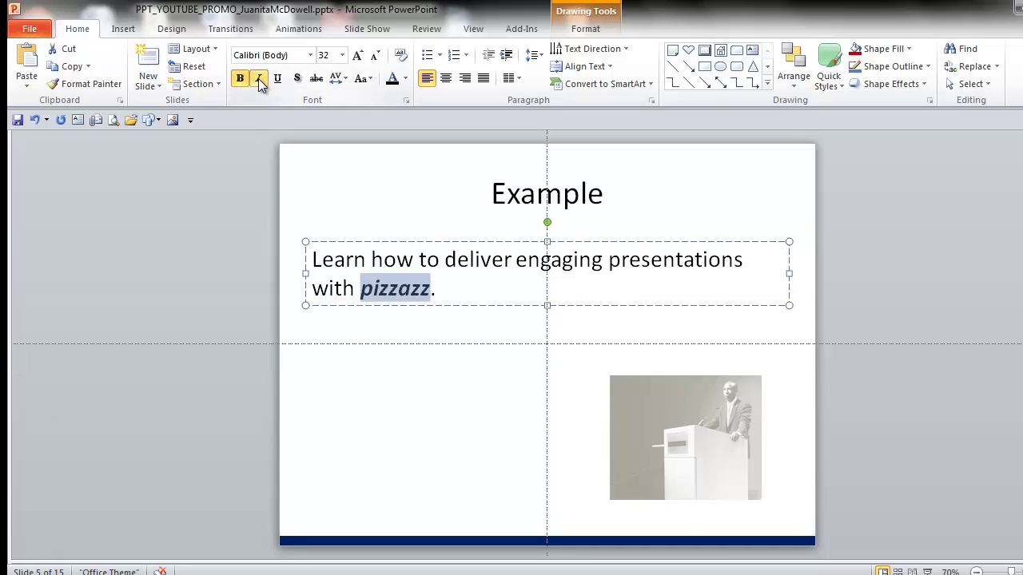
- Give 'pizzazz' a WordArt style and an orange text fill
click(592, 18)
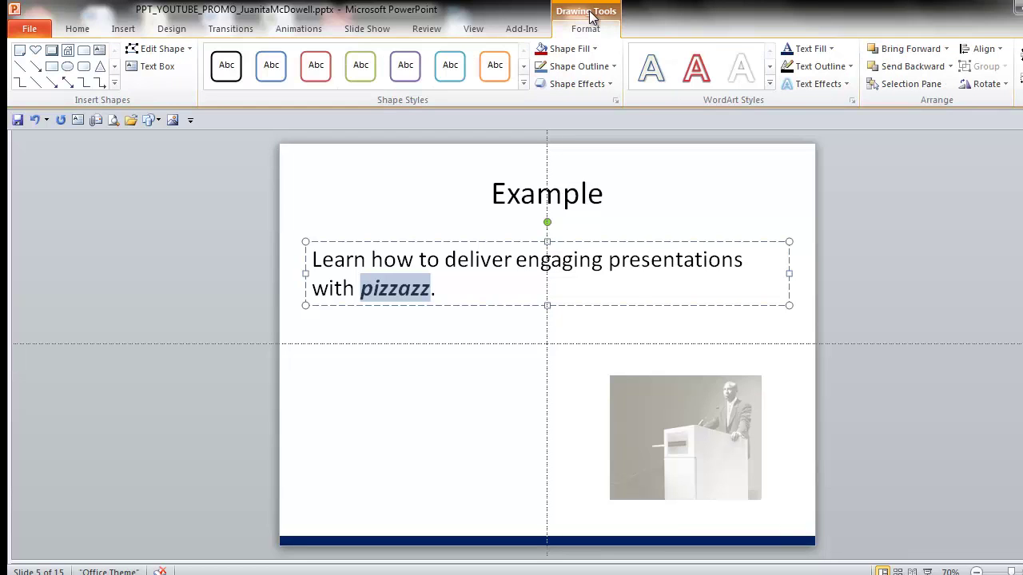
click(770, 82)
click(706, 87)
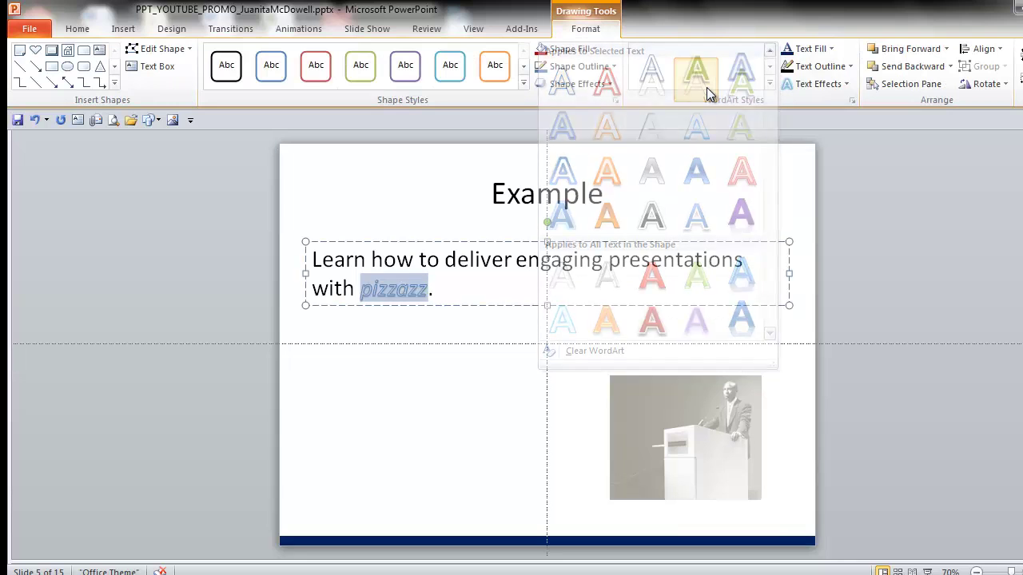
click(835, 53)
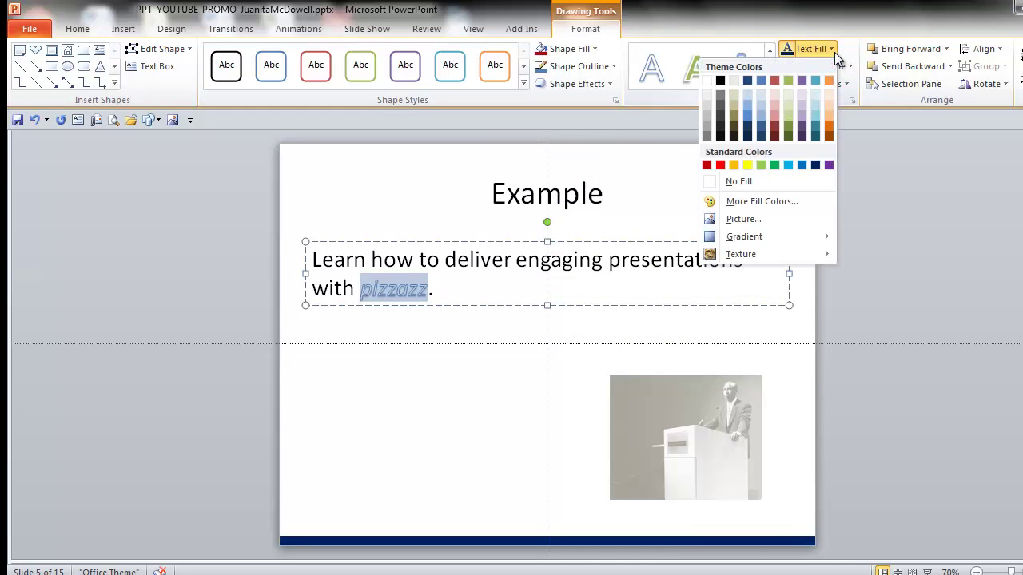
click(830, 127)
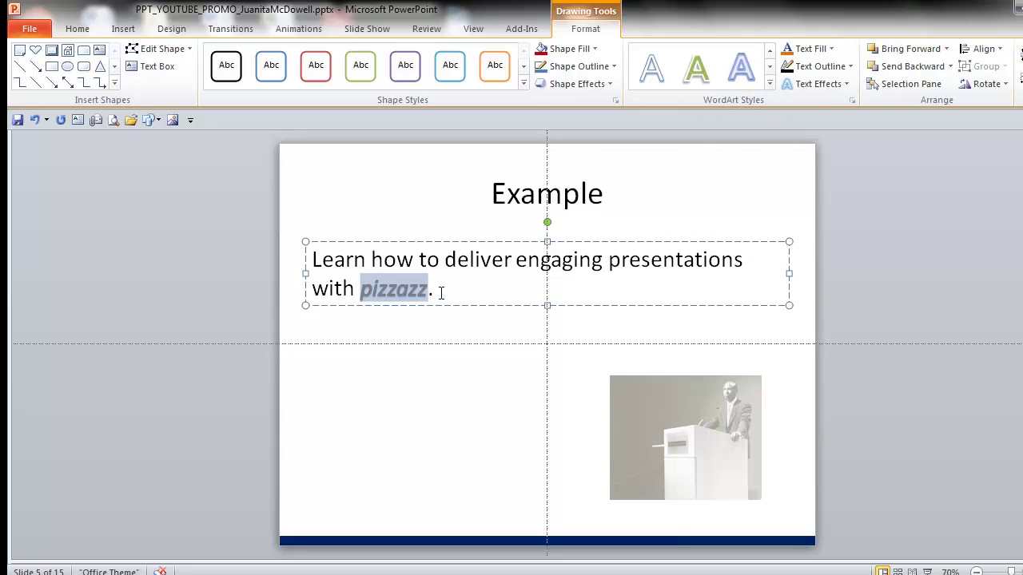
click(560, 258)
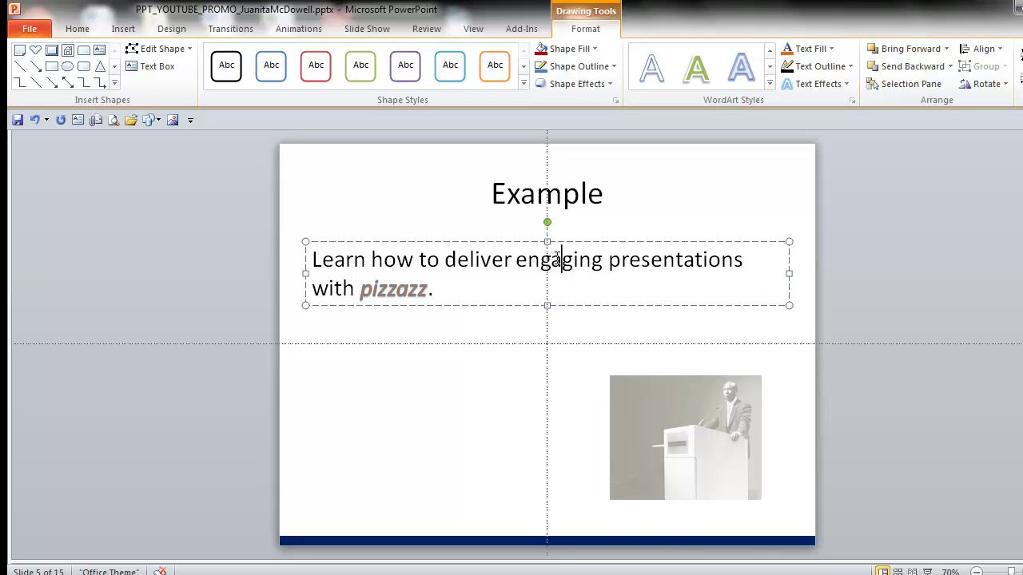
- Use Format Painter to copy the formatting of 'pizzazz' onto 'engaging' and 'presentations'
click(397, 289)
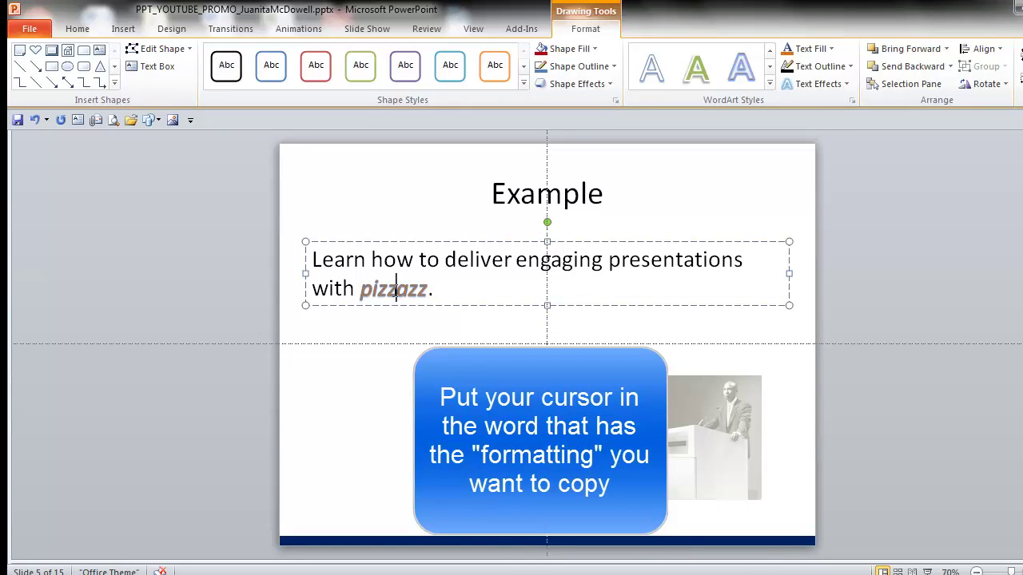
click(71, 29)
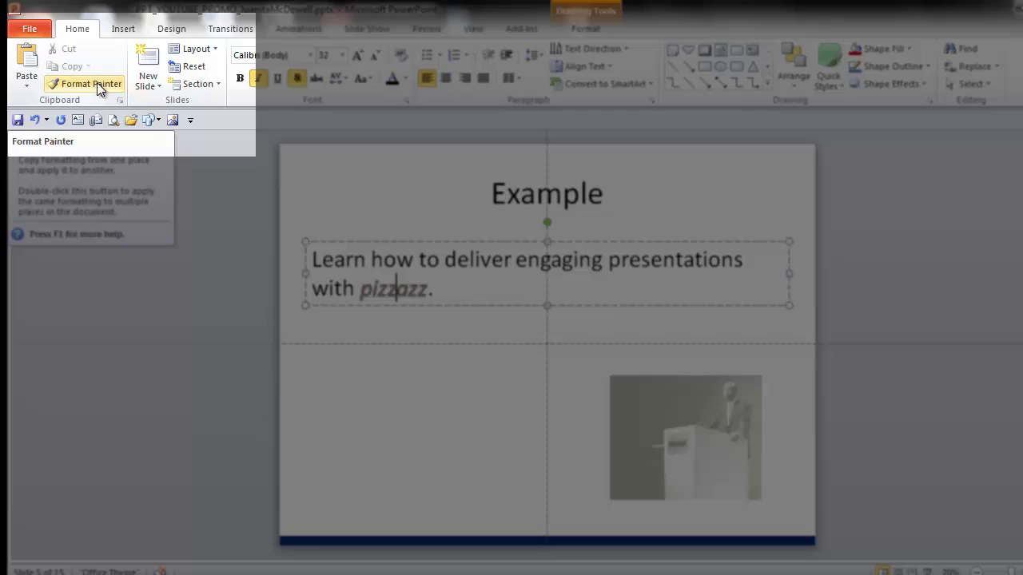
click(97, 82)
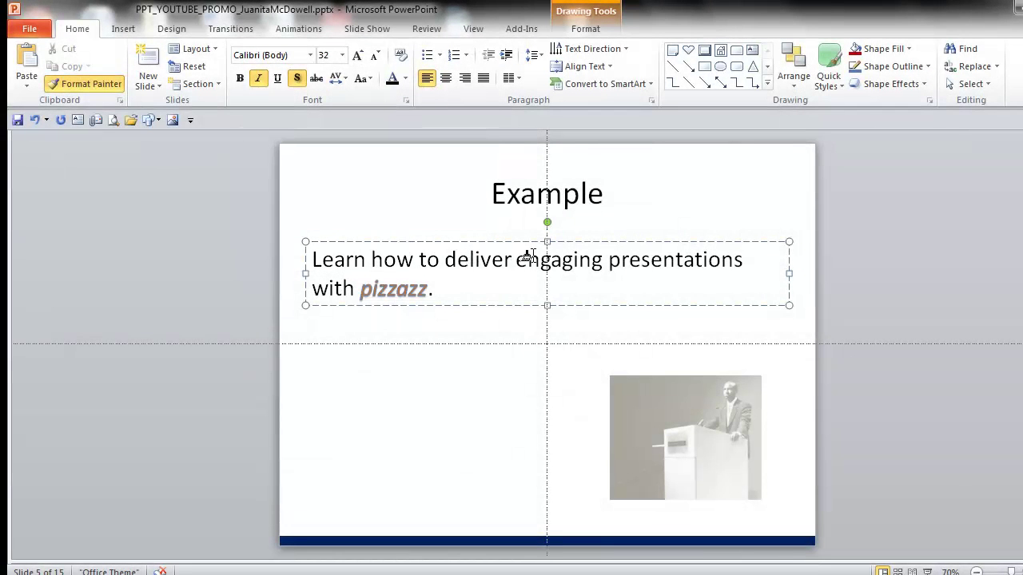
click(569, 260)
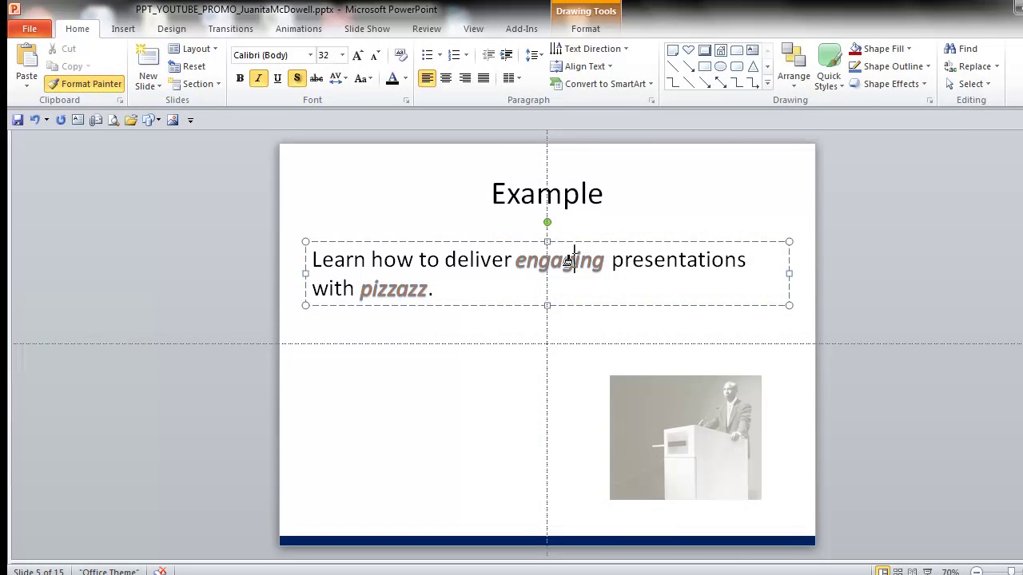
click(661, 259)
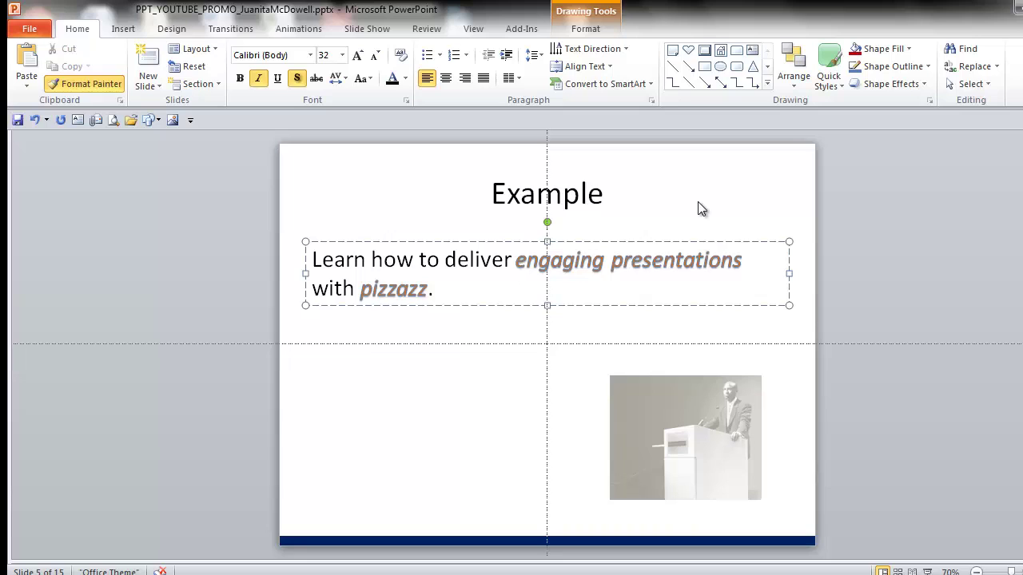
key(Escape)
click(448, 407)
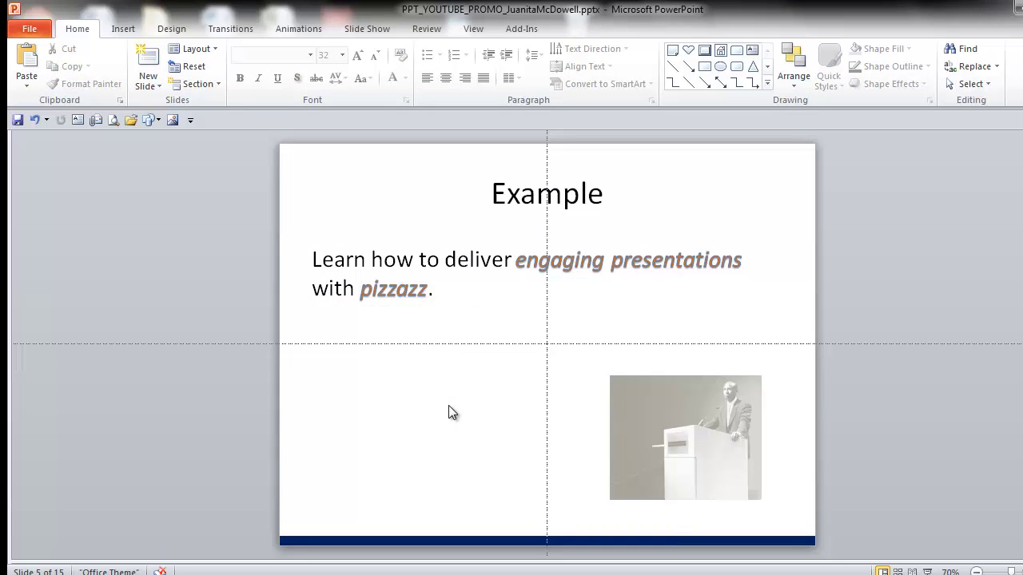
- Advance through the slides to slide 8, 'Facebook Privacy Tips'
scroll(495, 447, down, 1)
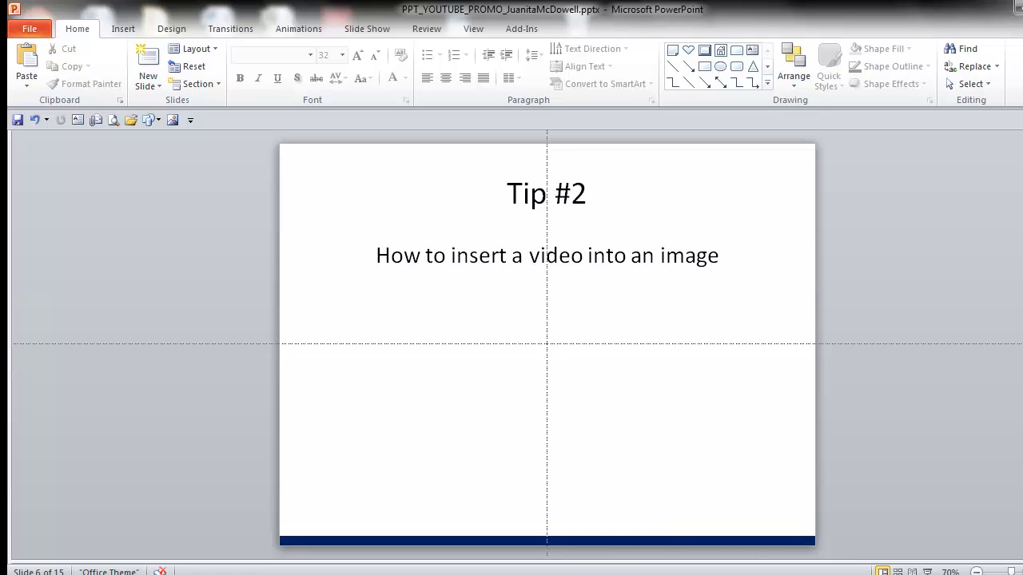
key(Page_Down)
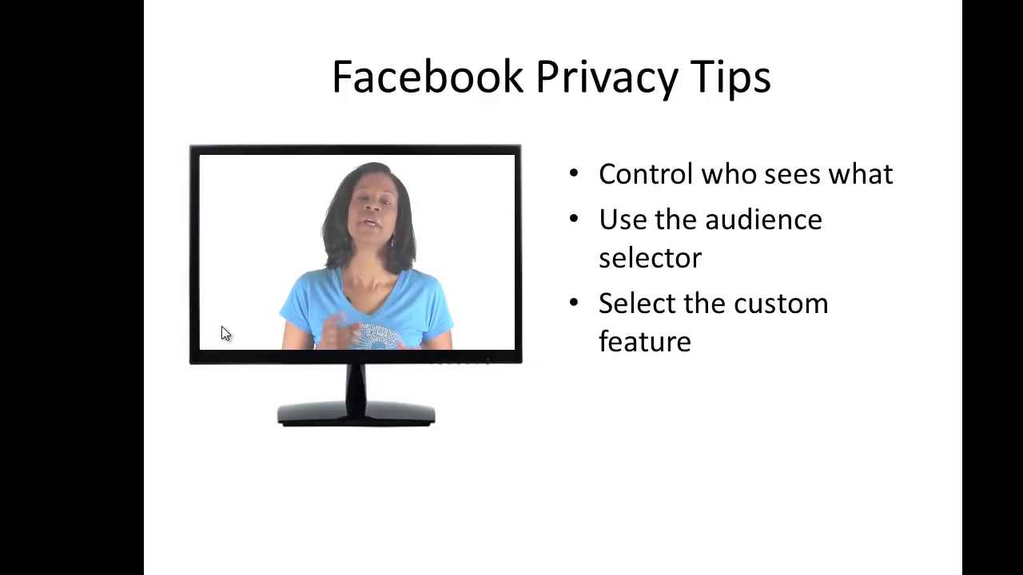
- End the show and insert the video fb_fri_intro_07_2013 onto slide 9's monitor picture
key(Escape)
scroll(773, 456, down, 1)
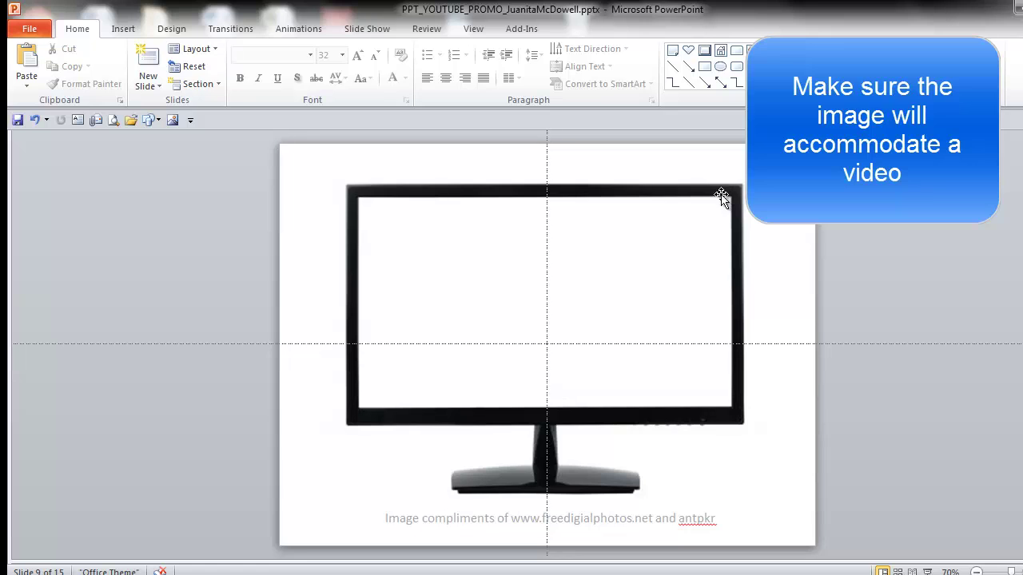
click(123, 30)
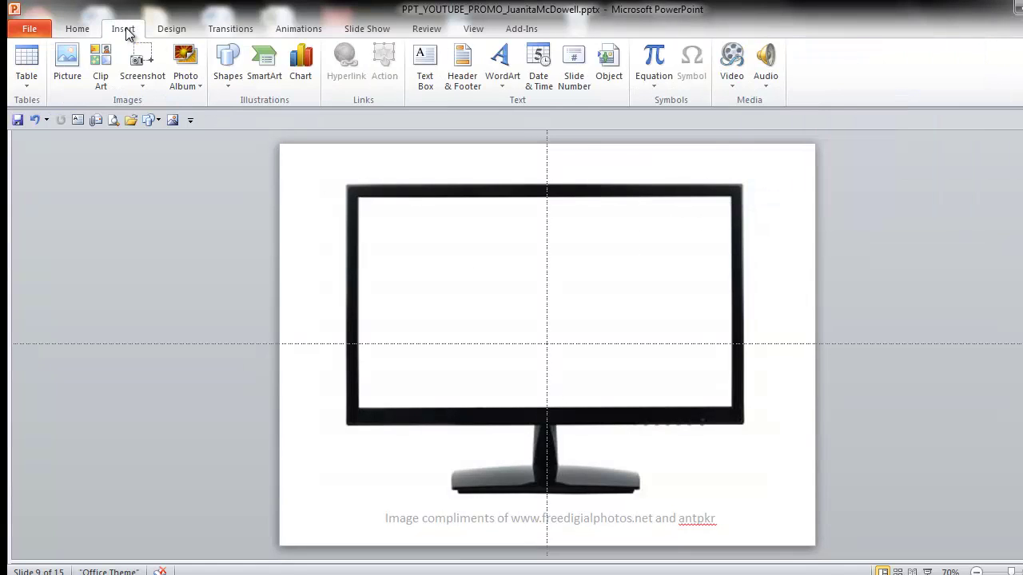
click(734, 83)
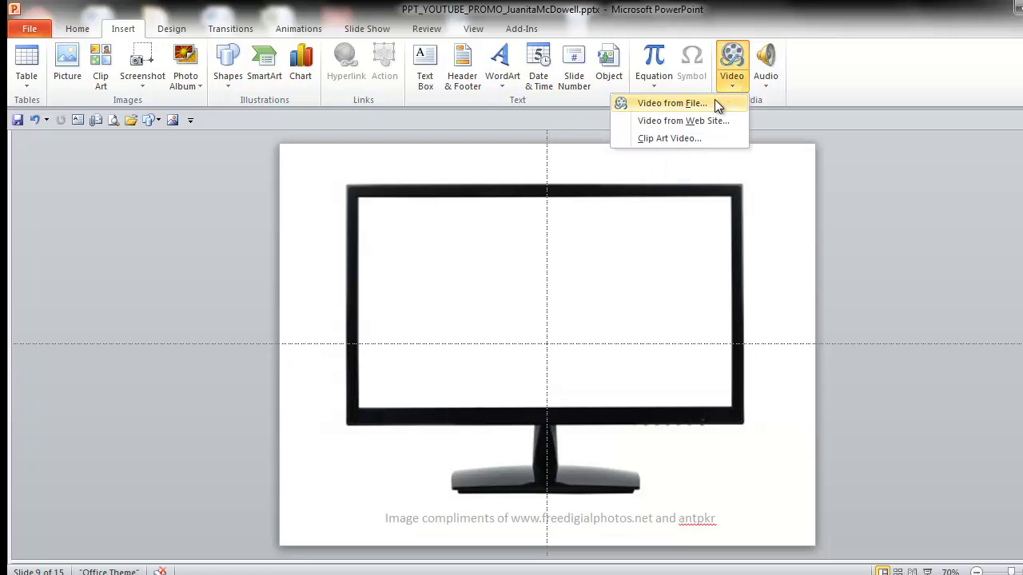
click(713, 102)
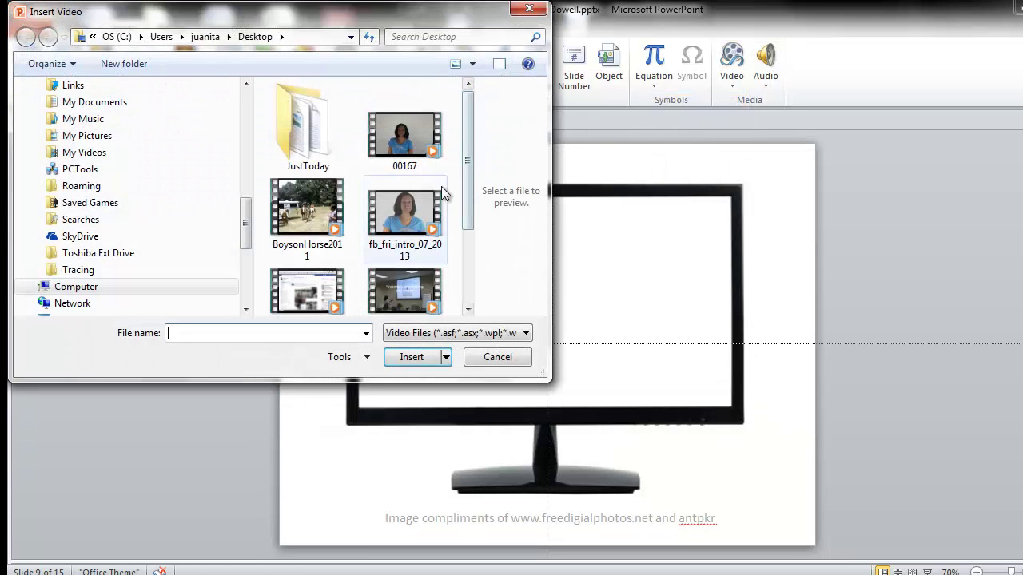
click(418, 225)
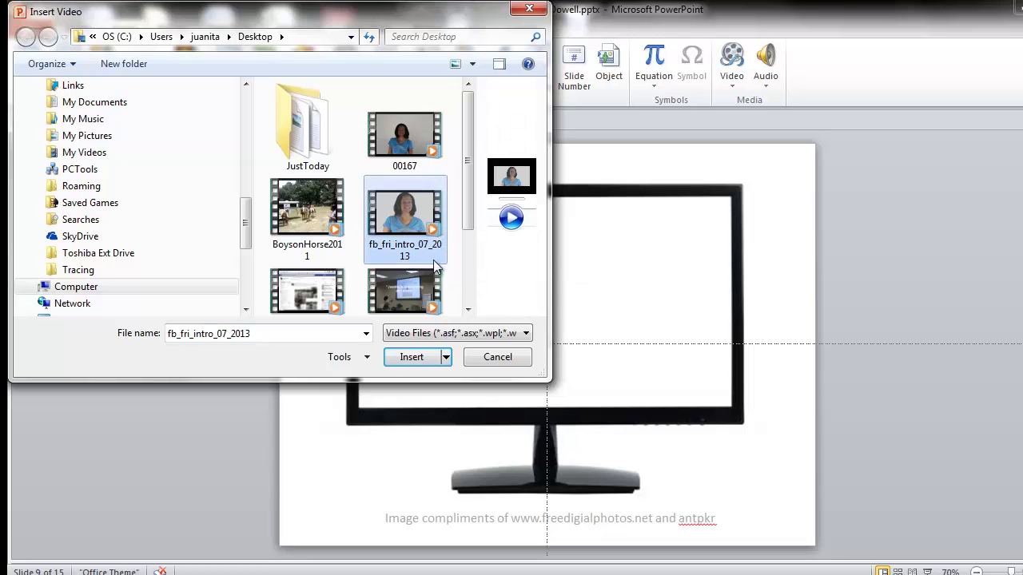
click(412, 357)
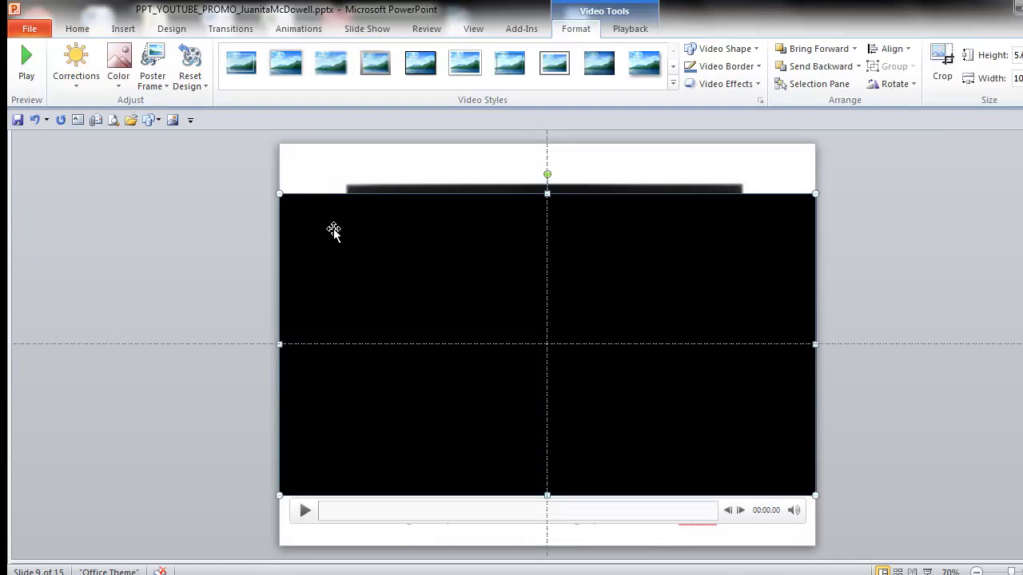
- Undo the video's corner resize, play it briefly, and scroll on to slide 11
drag(280, 495, 370, 414)
key(Escape)
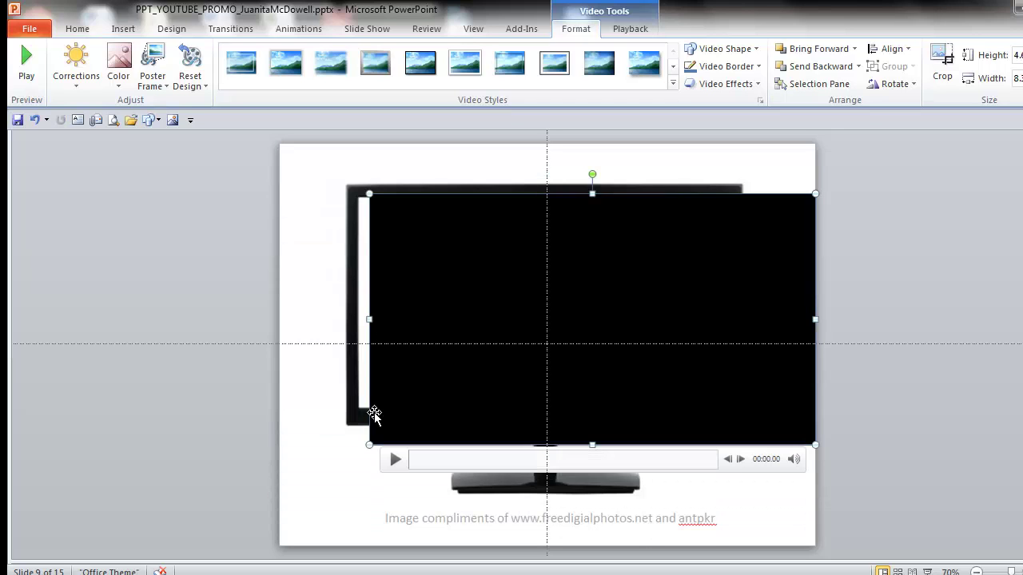
key(ctrl+z)
key(ctrl+z)
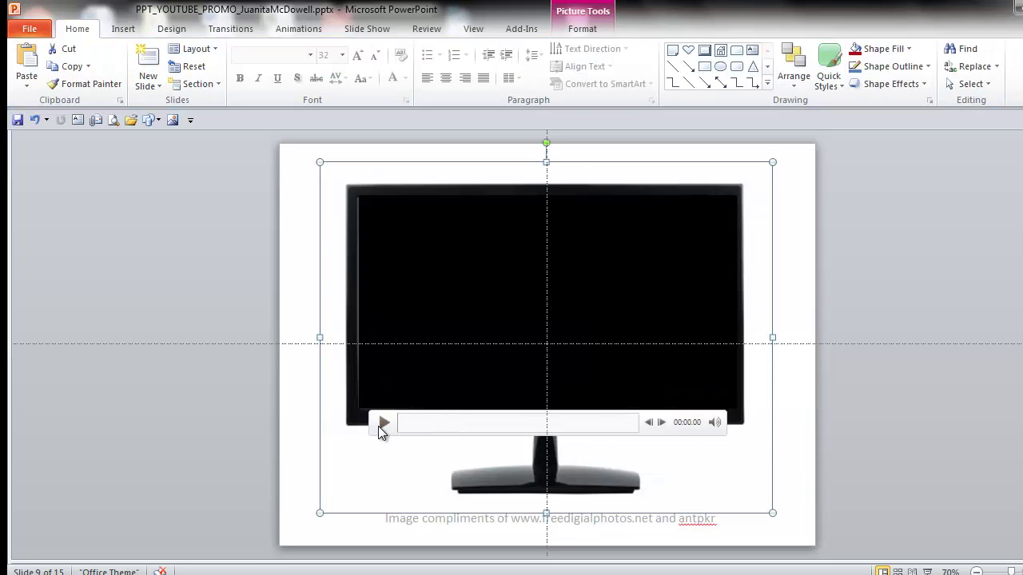
click(383, 421)
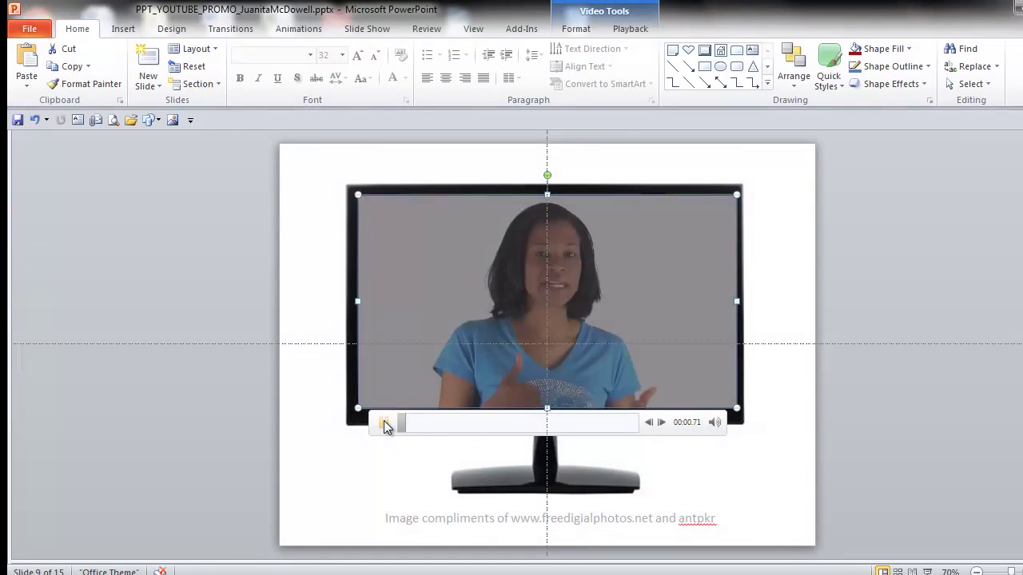
scroll(479, 400, down, 2)
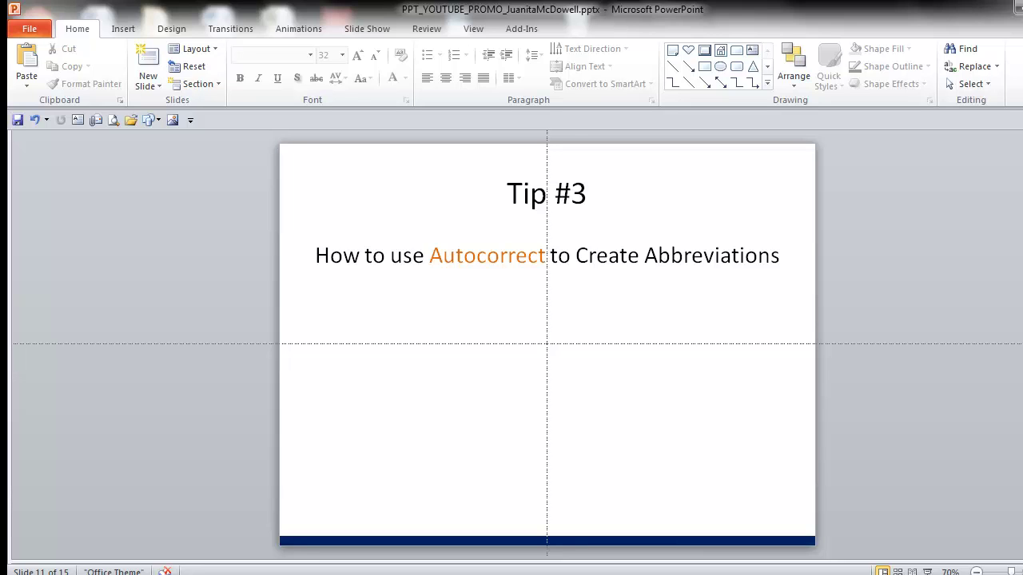
- On the Common Words slide, highlight 'Inmotion Real Estate Institute' and the .contact entry with its sentence
key(Page_Down)
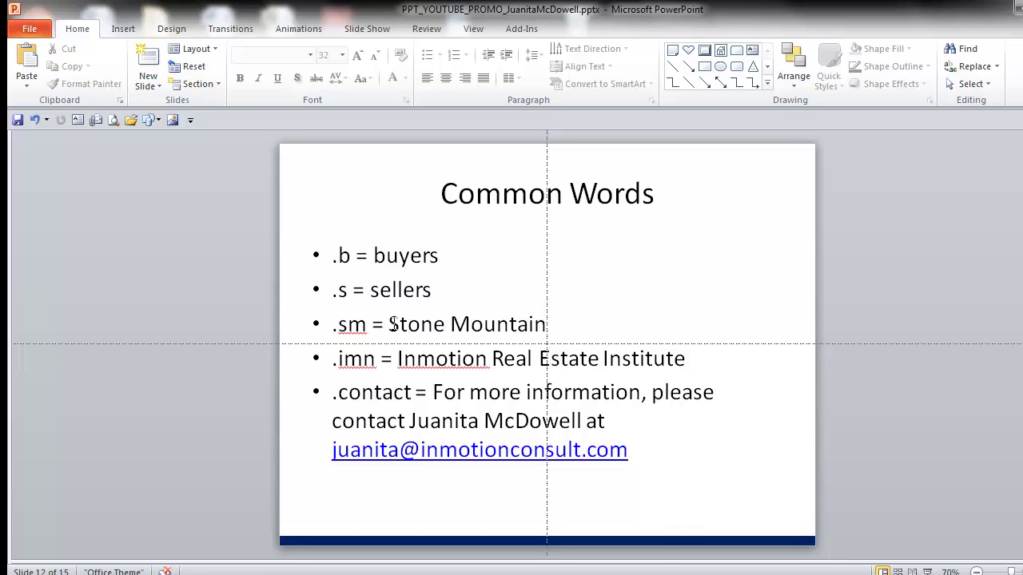
drag(397, 359, 690, 358)
click(455, 391)
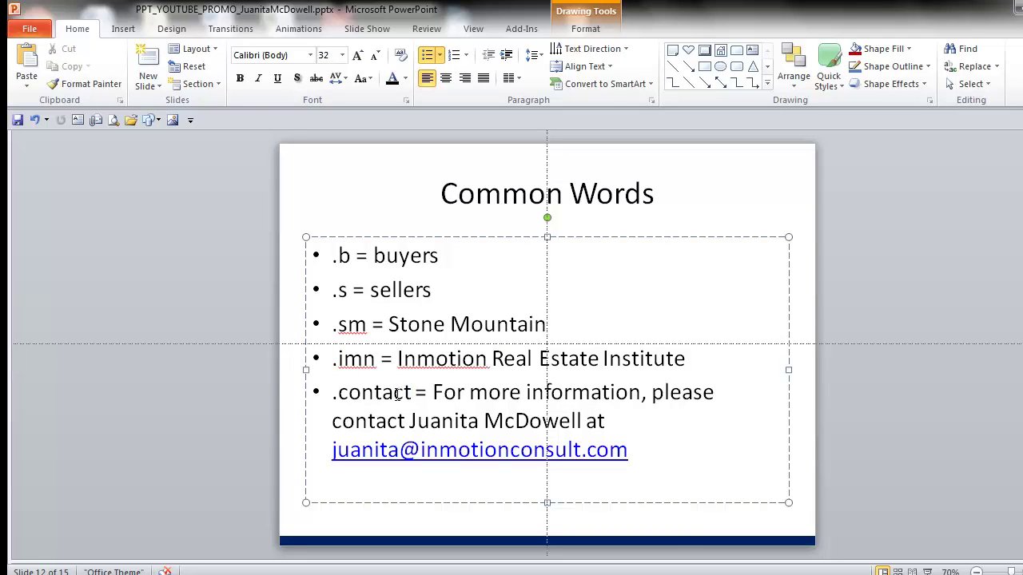
drag(397, 394, 331, 393)
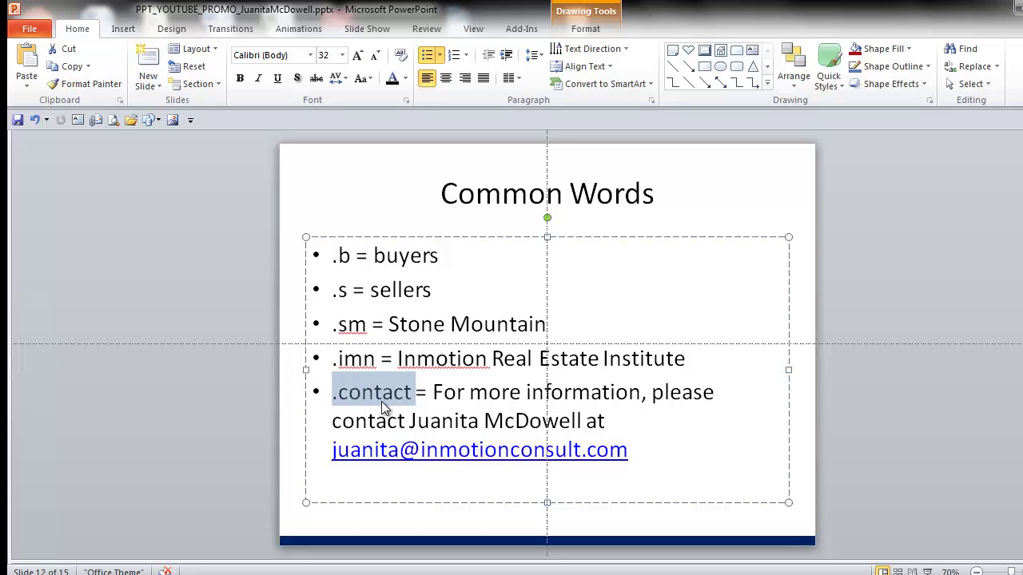
drag(434, 392, 643, 453)
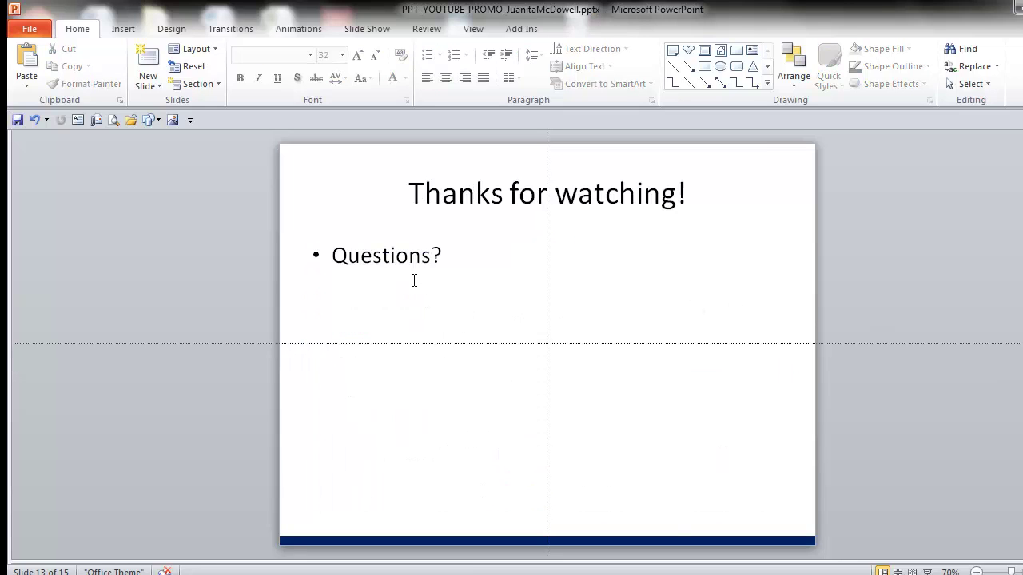
- Add a '.contact' bullet below 'Questions?' on slide 13, then go to the File Info page
click(435, 256)
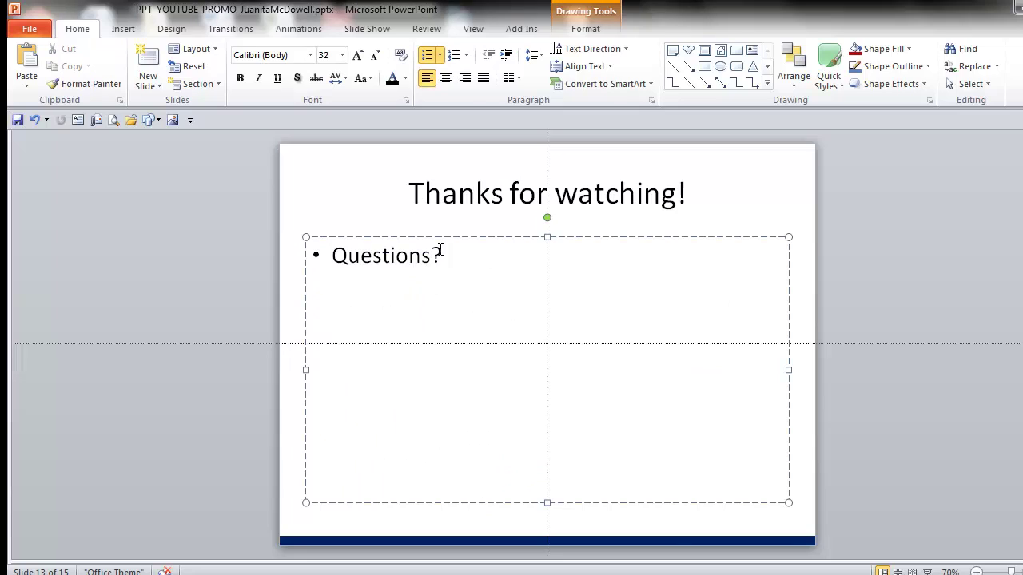
key(Return)
text(.contact)
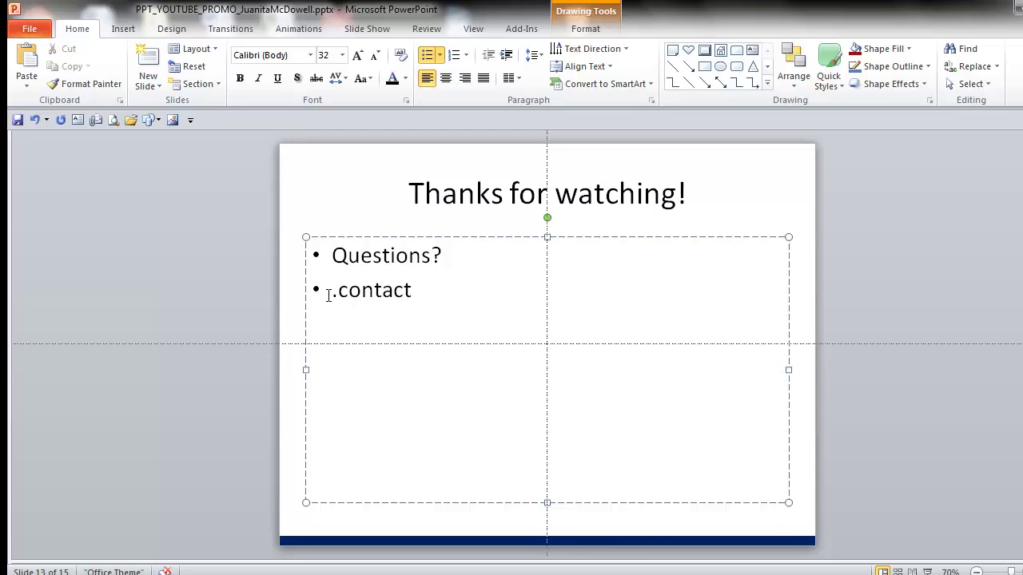
key(Return)
click(31, 31)
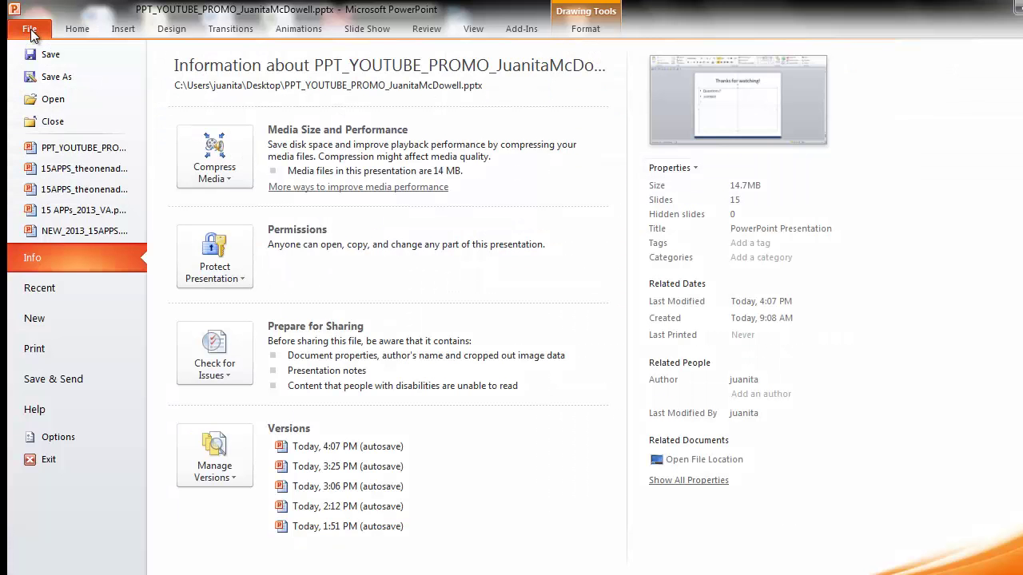
- Find the .contact entry under Proofing's AutoCorrect Options, then close the AutoCorrect dialog
click(88, 432)
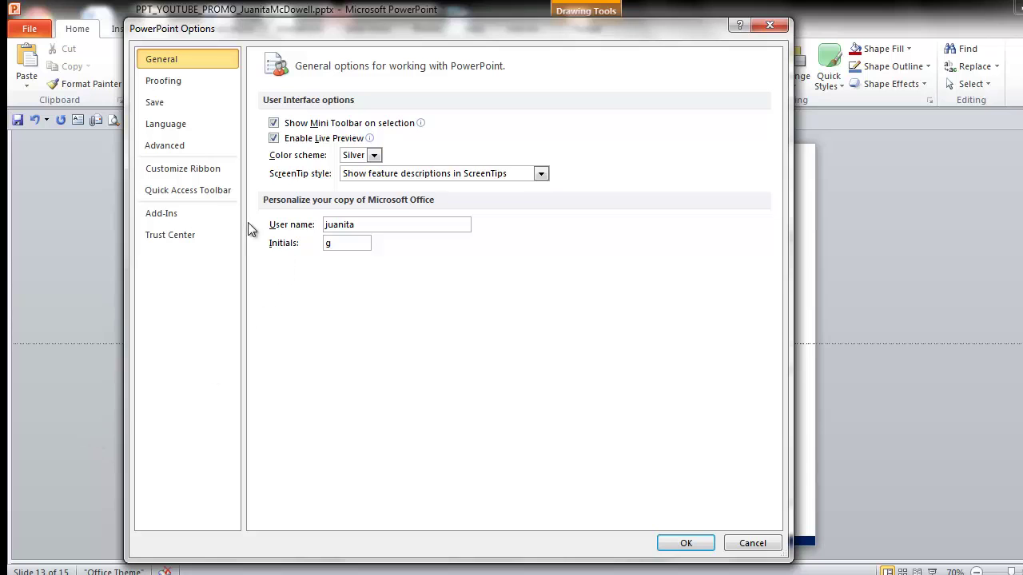
click(194, 85)
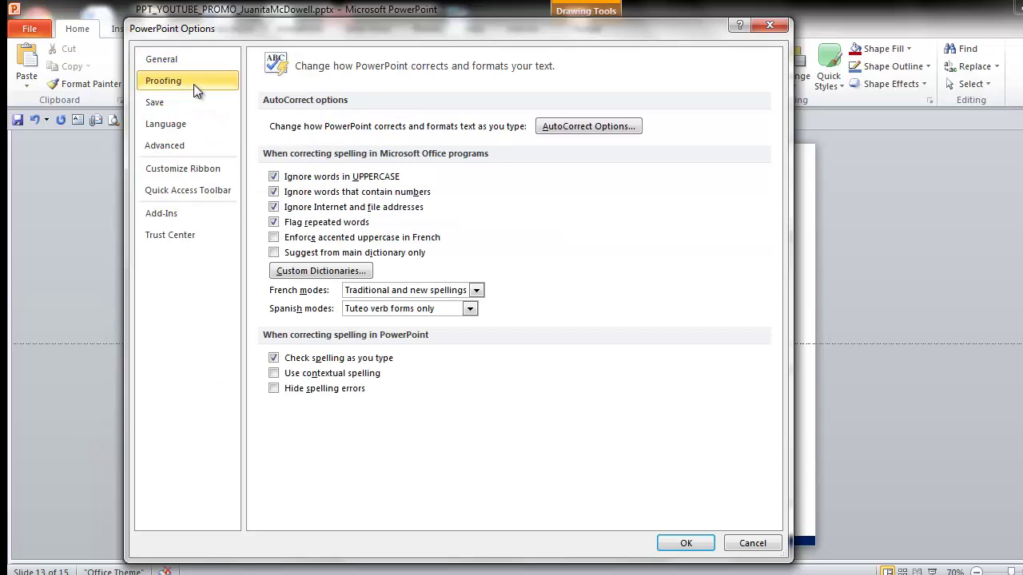
click(602, 132)
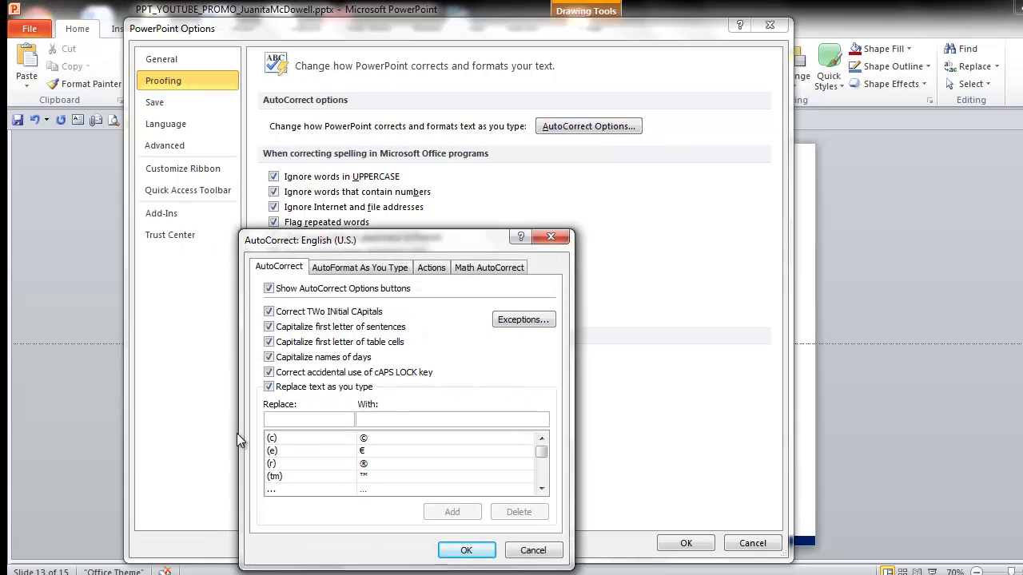
text(.contact)
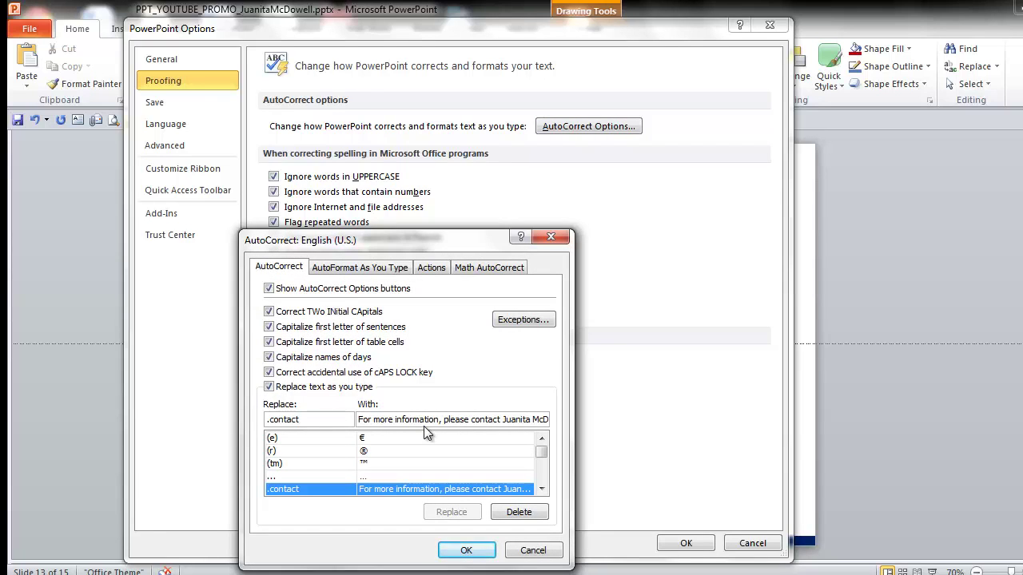
double_click(508, 421)
click(473, 551)
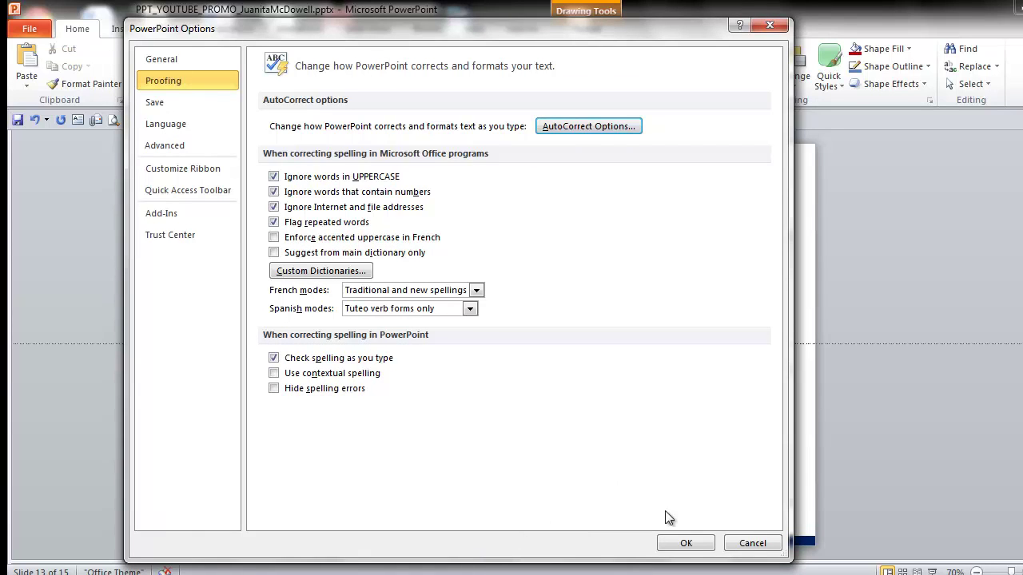
- Close Options and retype '.contact' on the second bullet so it expands into the contact sentence
click(681, 542)
text(conac)
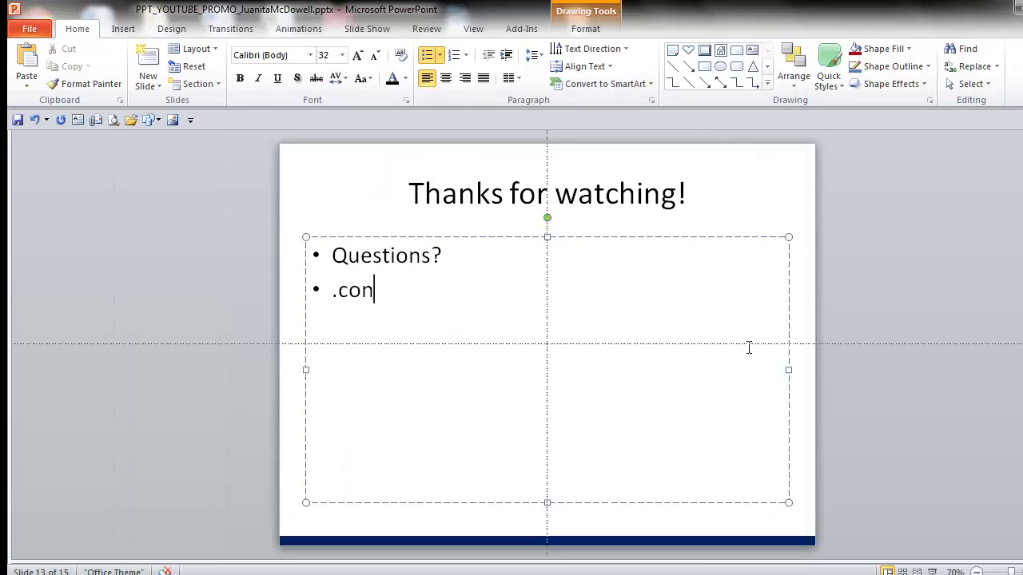
key(BackSpace)
key(BackSpace)
text(tact)
key(Return)
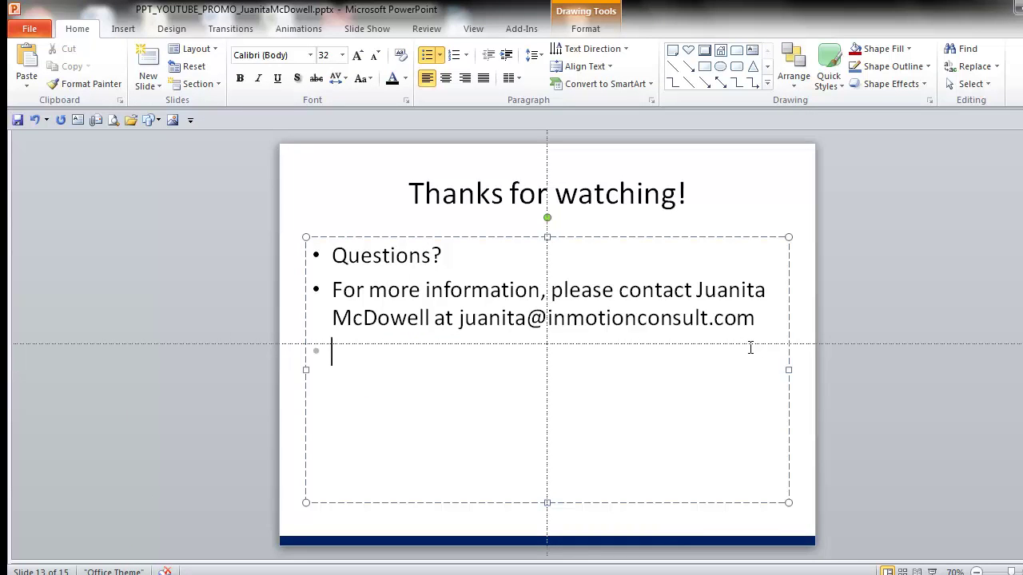
drag(333, 288, 765, 270)
click(473, 265)
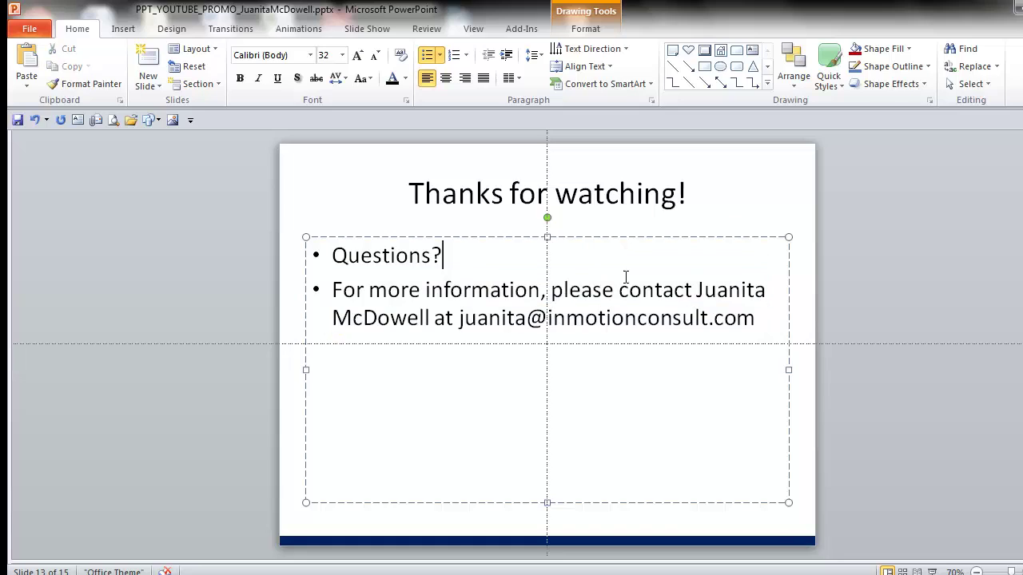